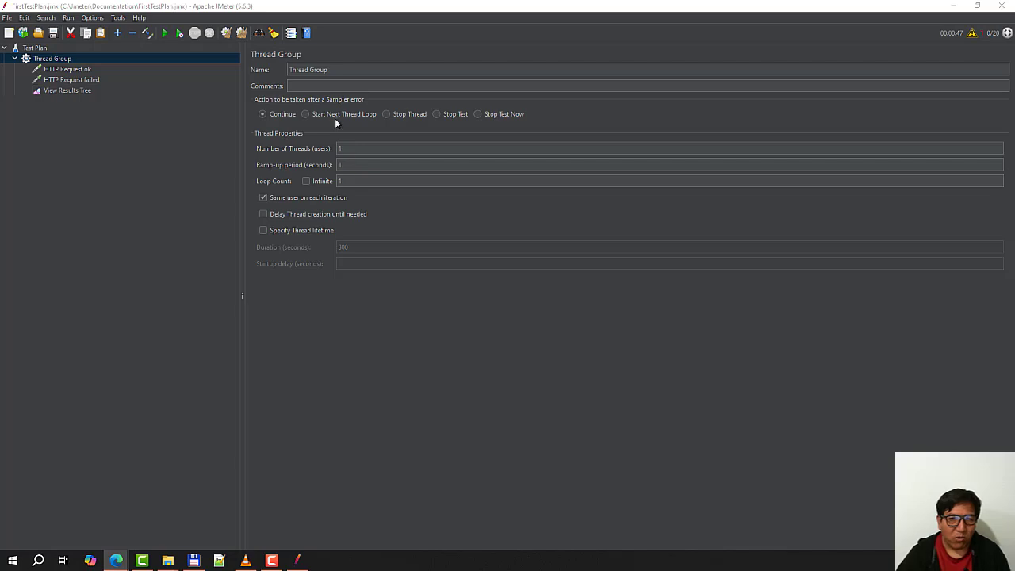
Add a View Results in Table listener to the Thread Group
right_click(62, 62)
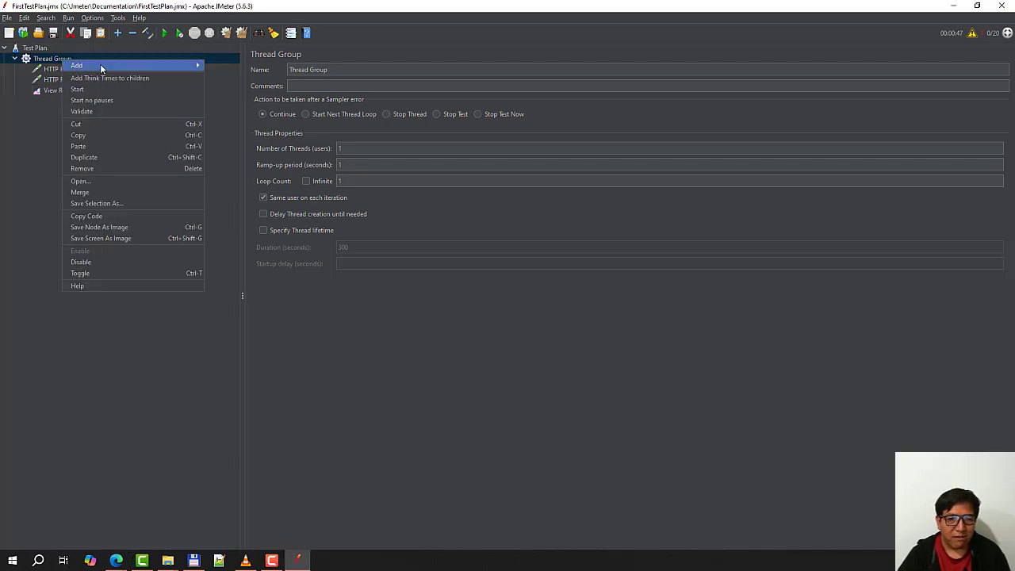
mouse_move(100, 63)
mouse_move(247, 162)
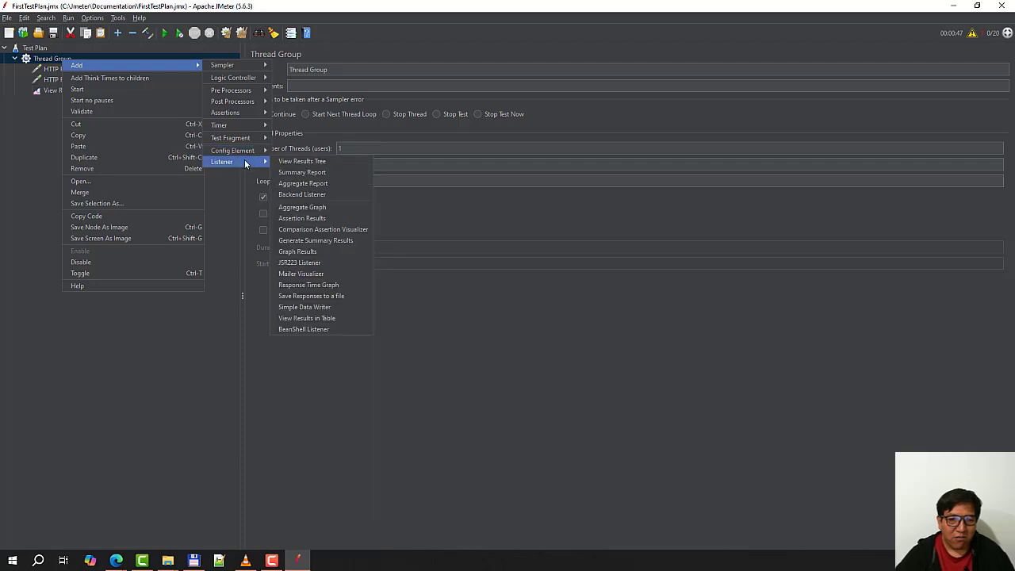
left_click(327, 319)
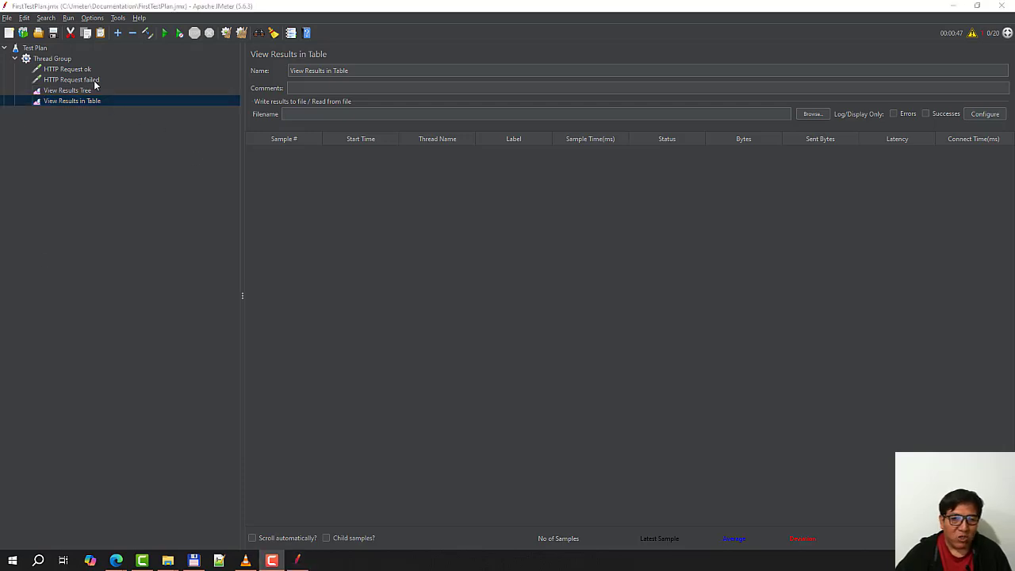
Compare the View Results Tree and View Results in Table listeners, and run the test with the table displayed
left_click(85, 91)
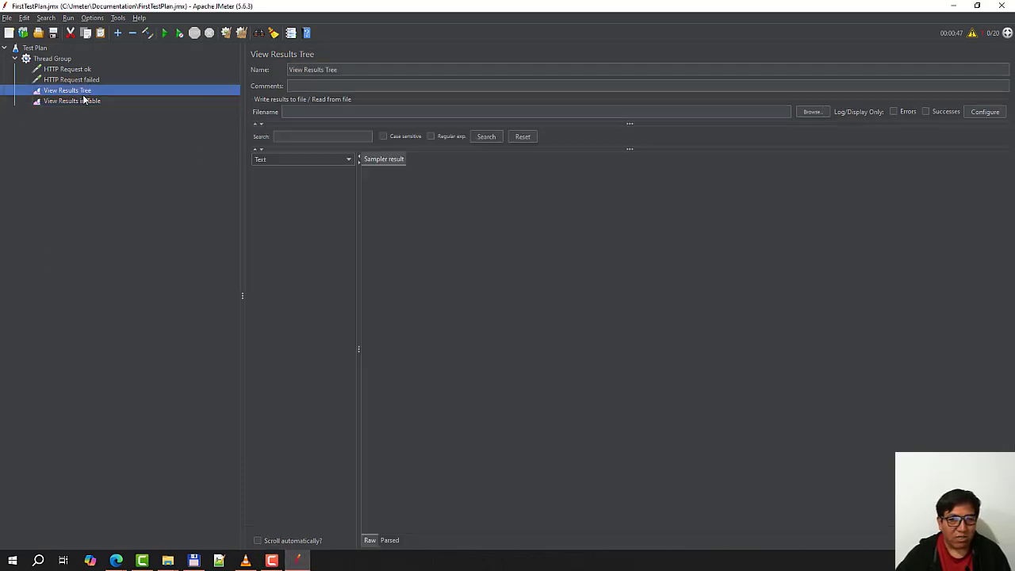
left_click(83, 100)
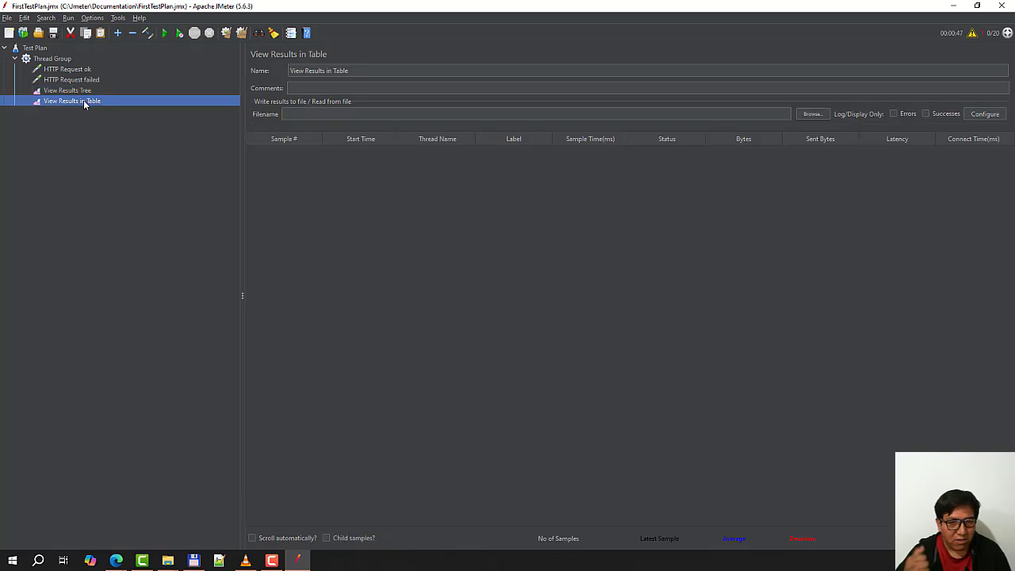
left_click(164, 33)
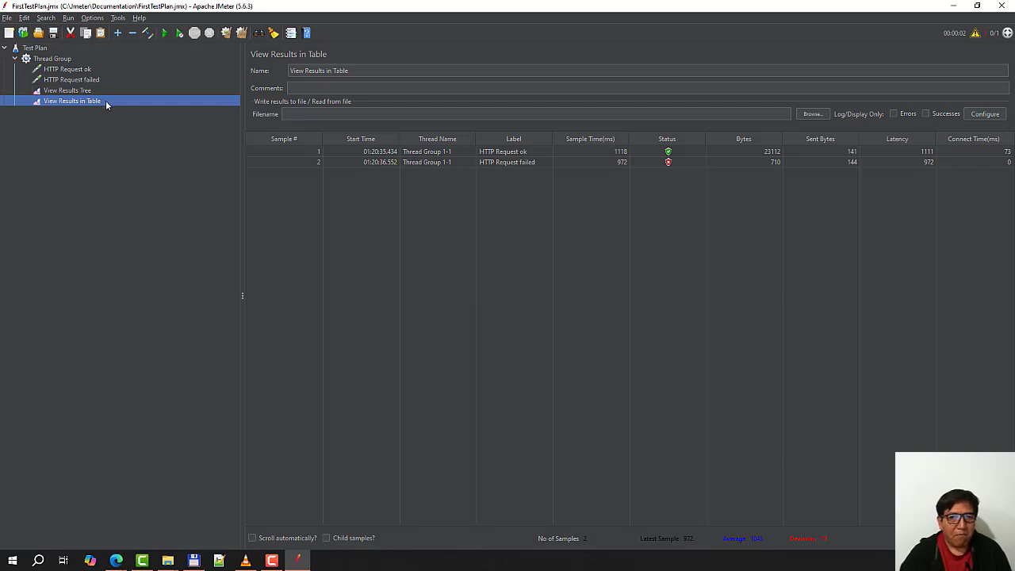
Set the Thread Group to 20 threads with a ramp-up period of 50 seconds
left_click(66, 62)
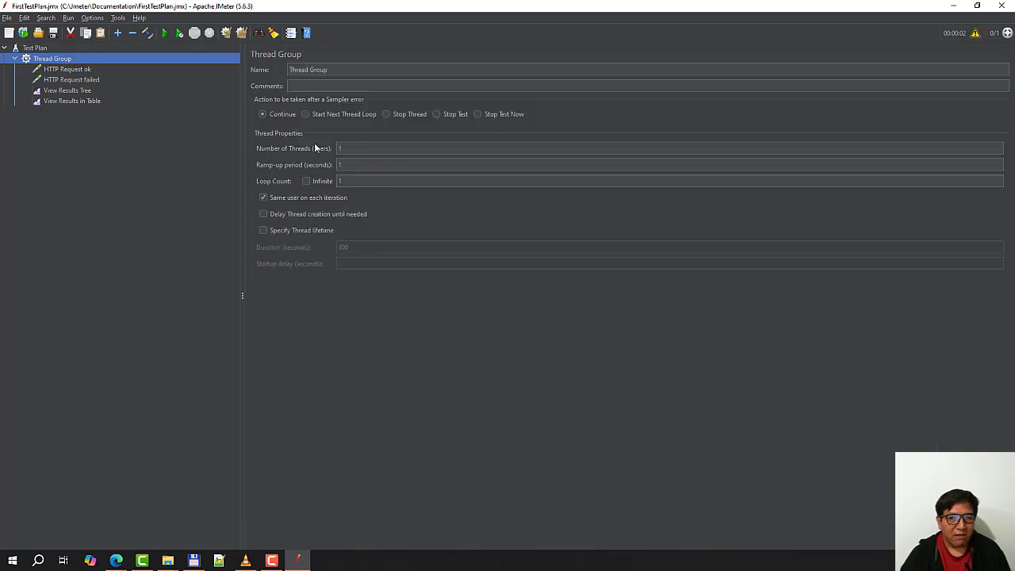
left_click(337, 150)
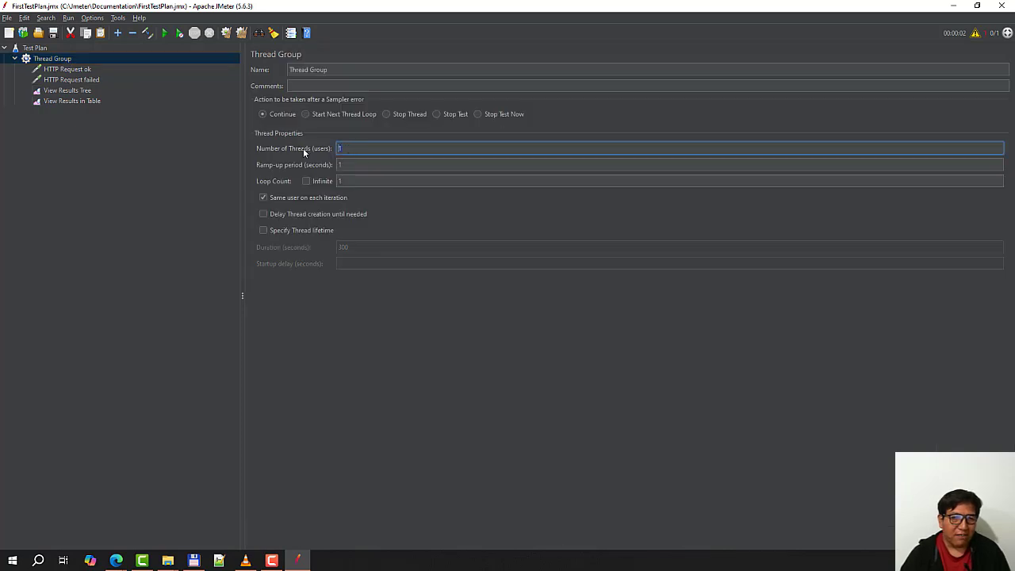
left_click(369, 163)
type("5")
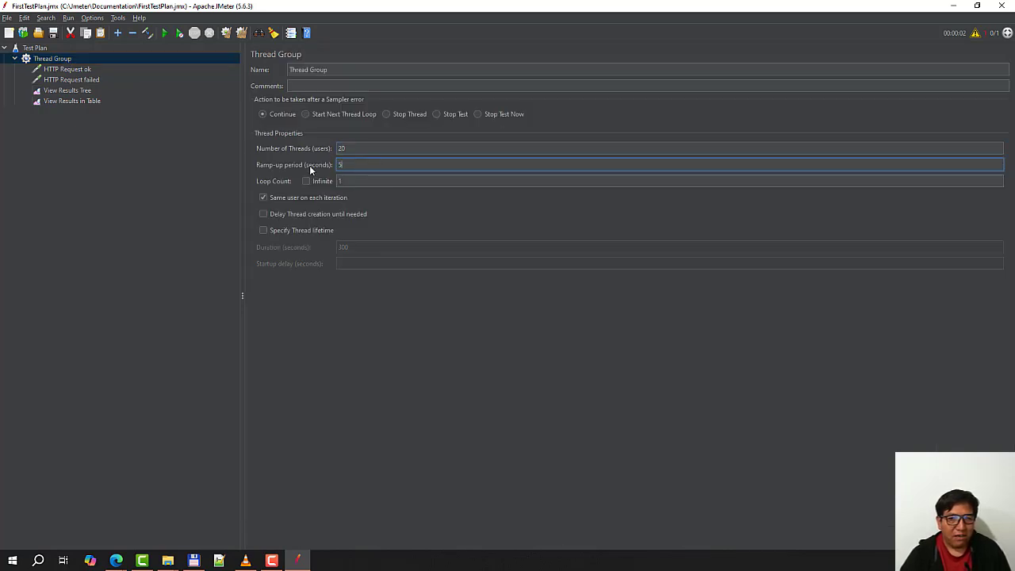
type("0")
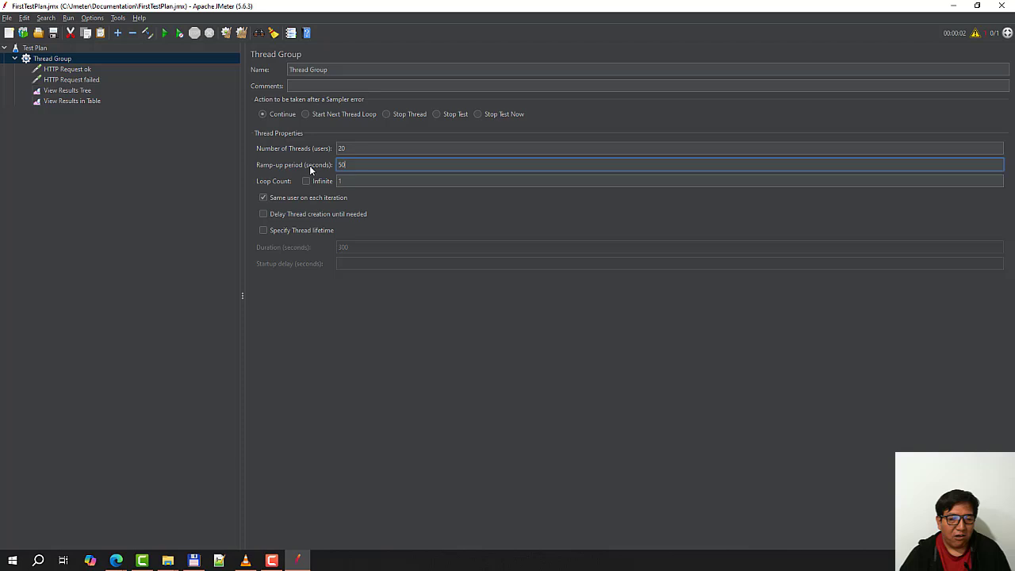
Clear all previous results and rerun the test, viewing the samples in both the results tree and the results table
left_click(93, 102)
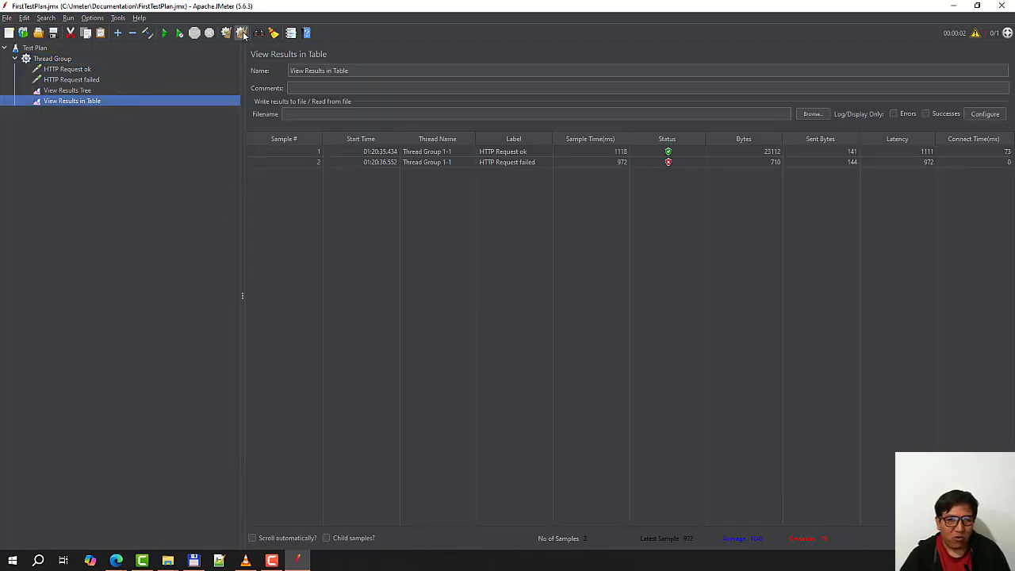
left_click(242, 34)
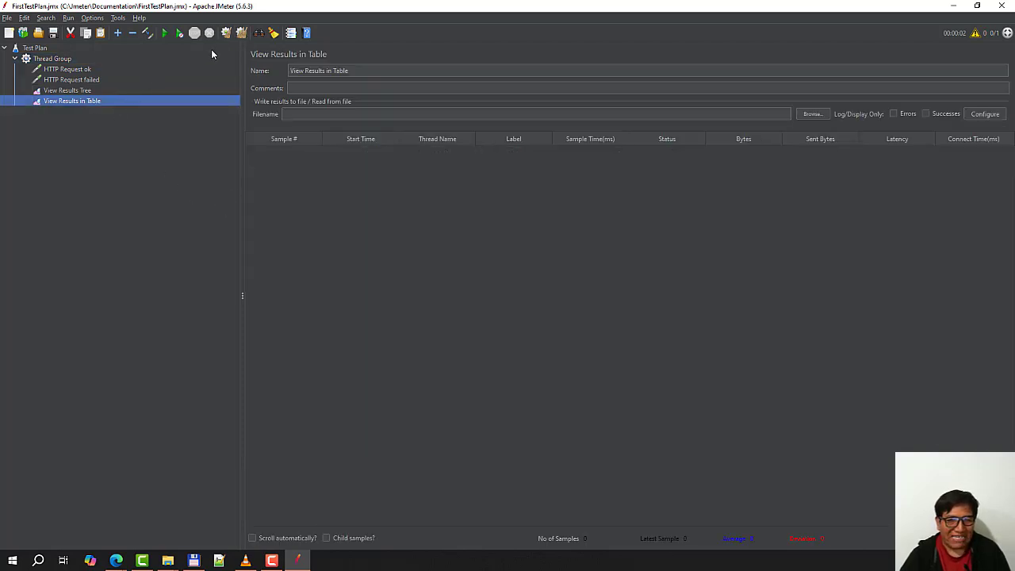
left_click(165, 33)
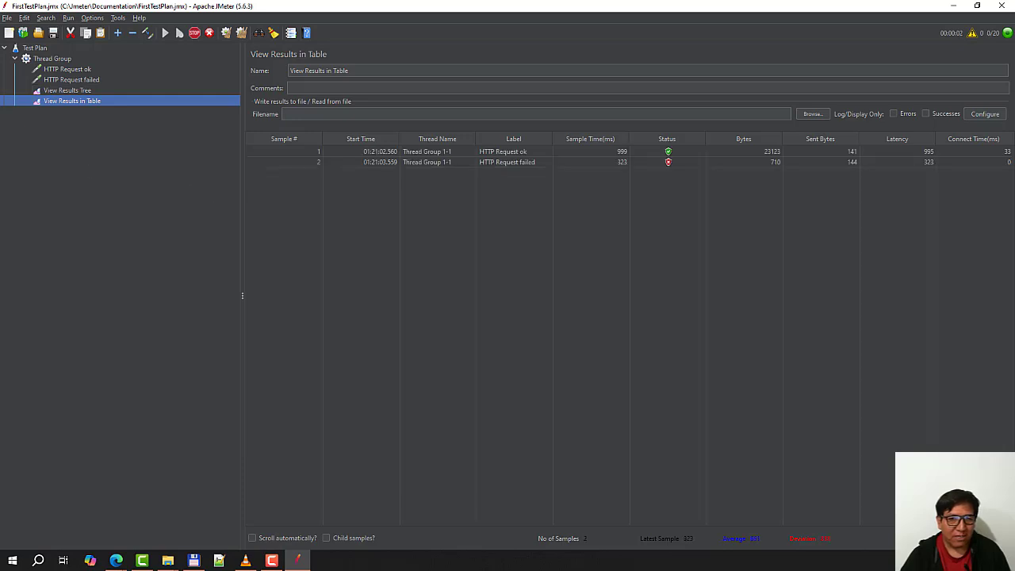
left_click(85, 92)
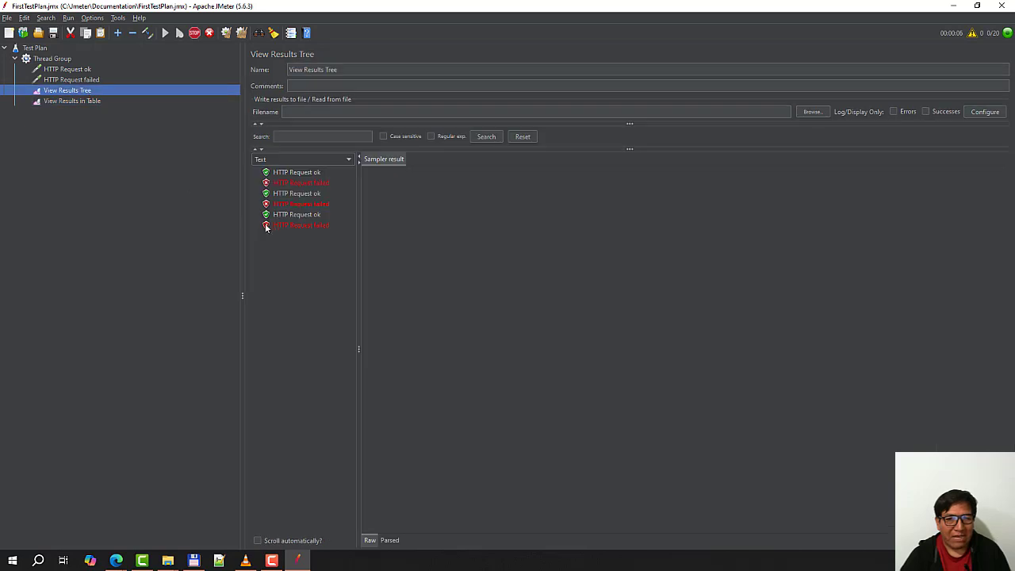
left_click(103, 102)
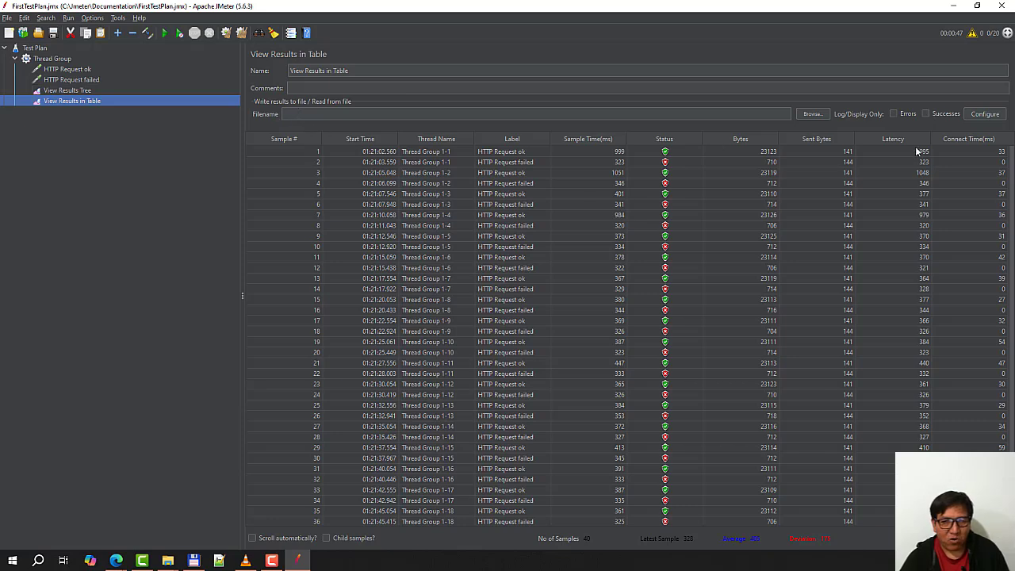
Set View_results_table.csv in the Documentation folder as the output file of the View Results in Table listener
left_click(809, 114)
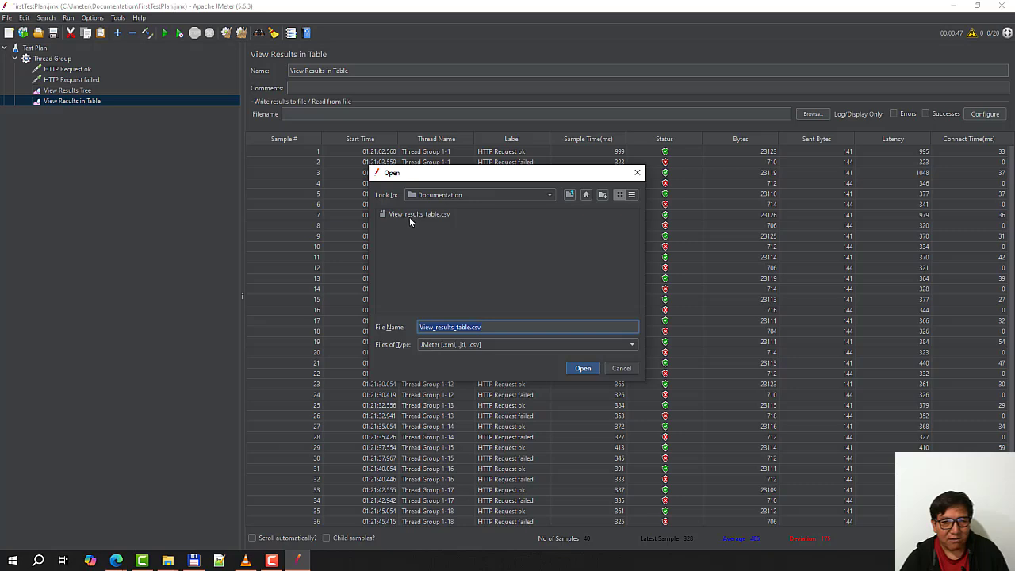
left_click(410, 216)
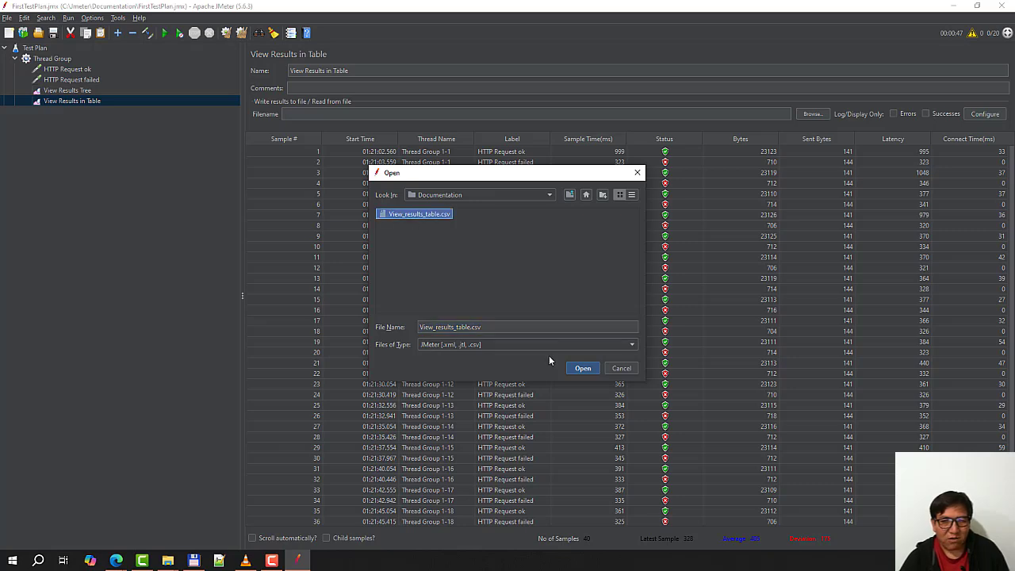
left_click(582, 368)
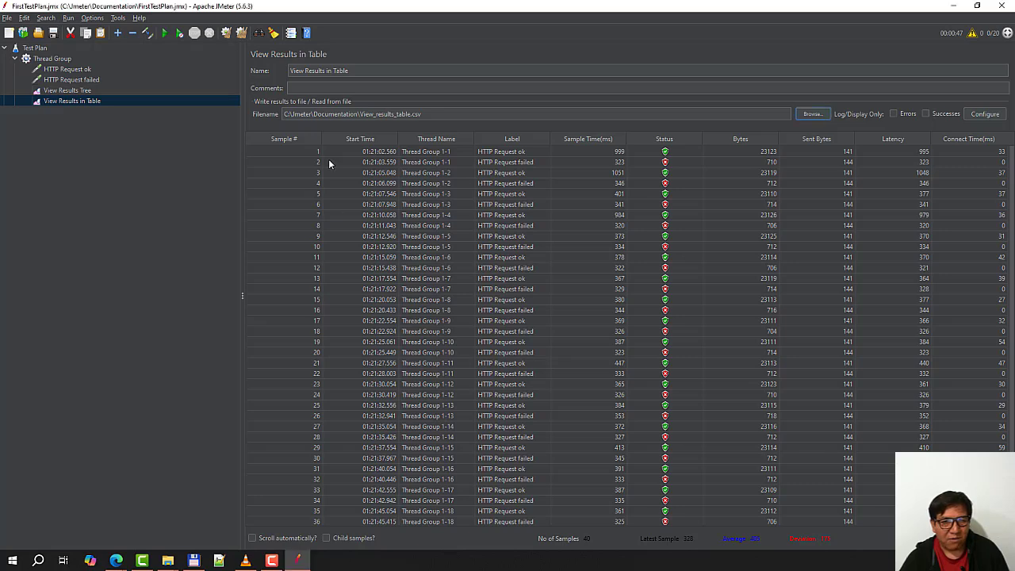
Clear the results and rerun the test, appending the output to the existing CSV file
left_click(241, 32)
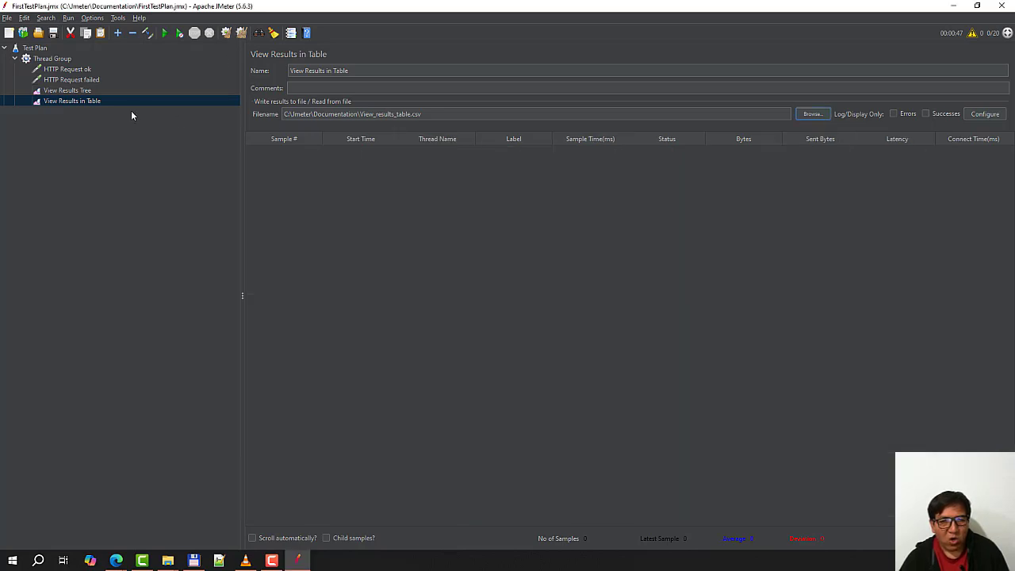
left_click(164, 33)
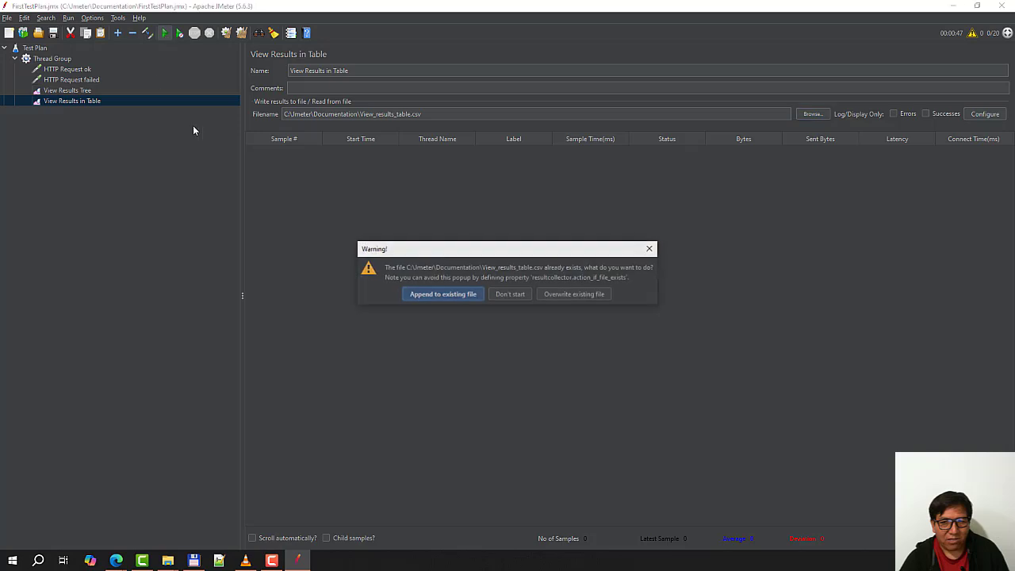
left_click(426, 295)
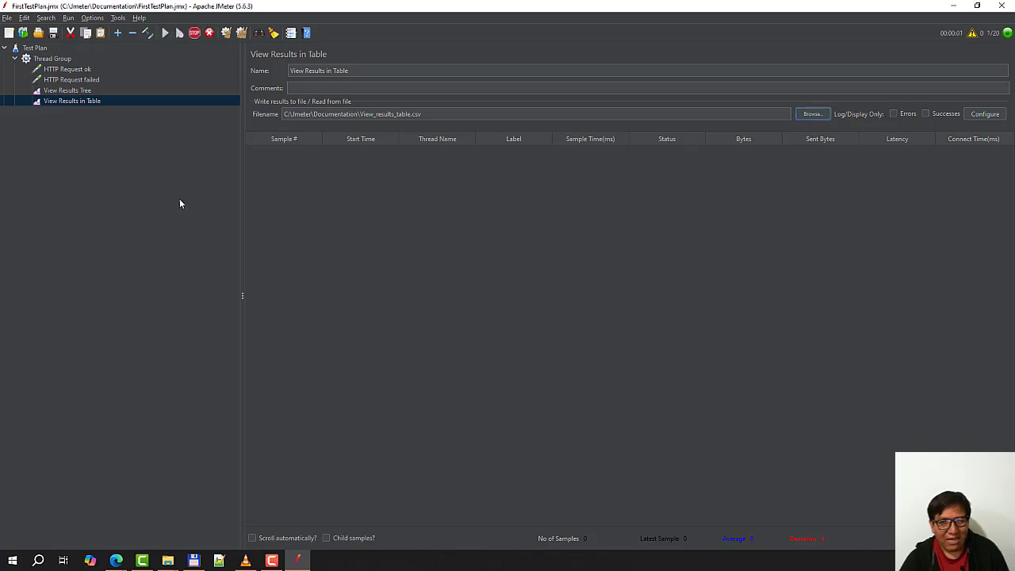
Check the View_results_table file in File Explorer's Documentation folder, and return to JMeter to review all samples in the results table
left_click(167, 561)
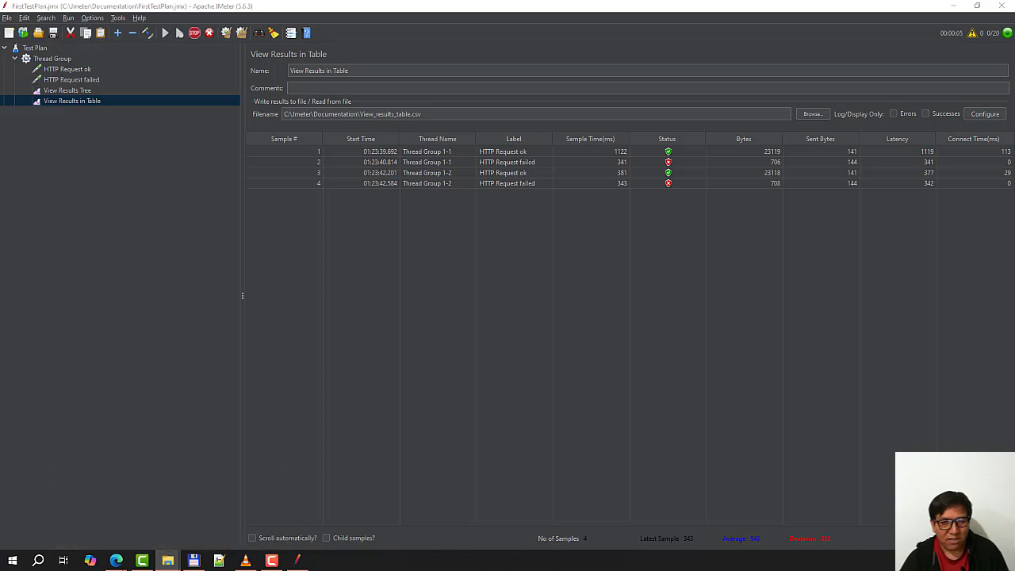
left_click_drag(0, 151, 627, 182)
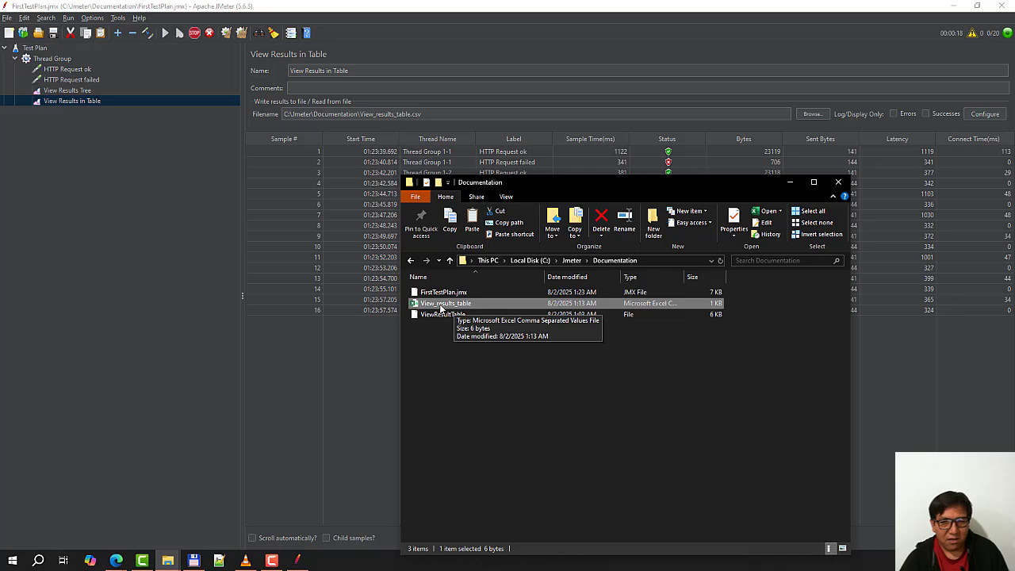
left_click(790, 181)
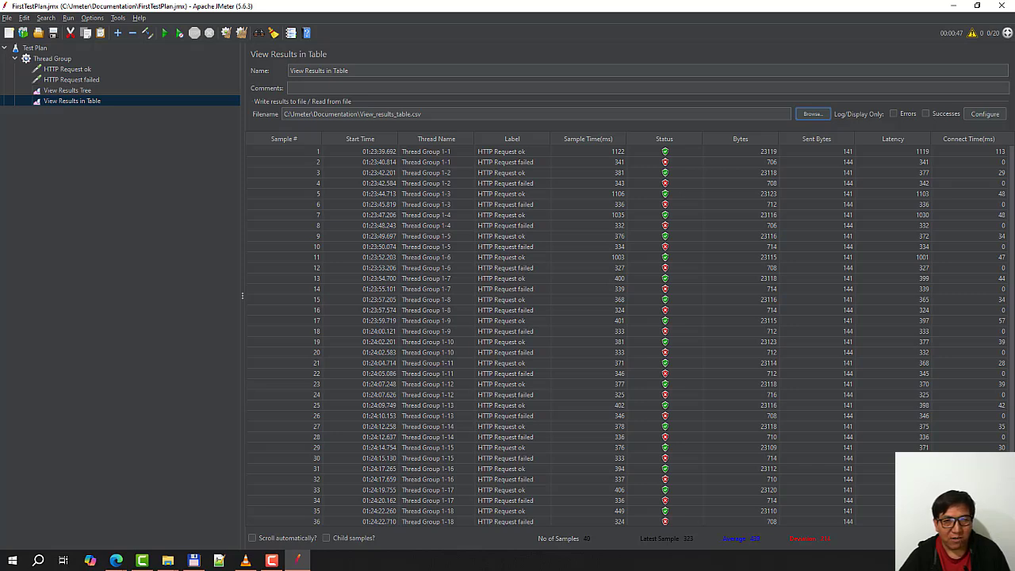
scroll(501, 312, "down", 2)
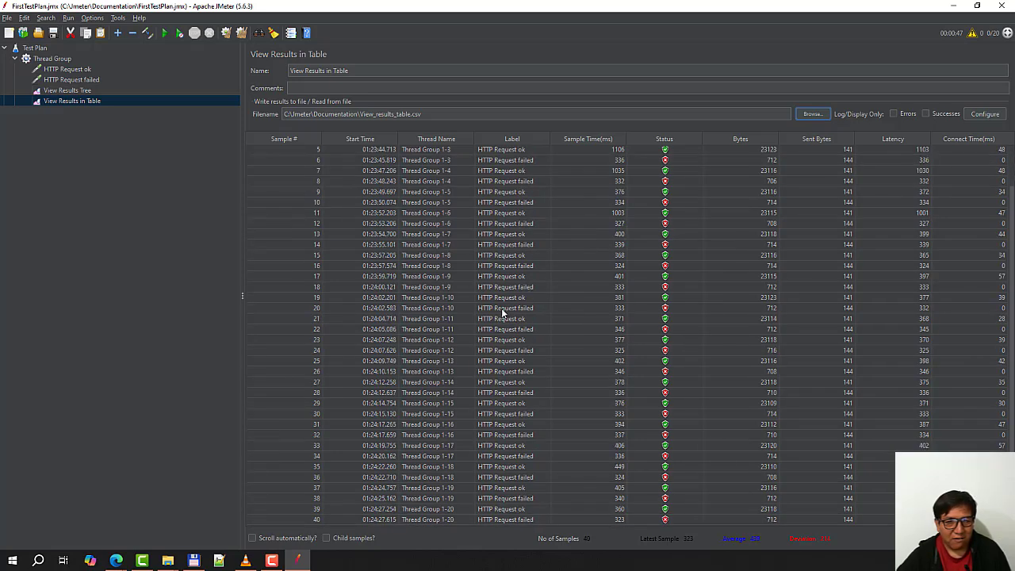
scroll(484, 340, "up", 2)
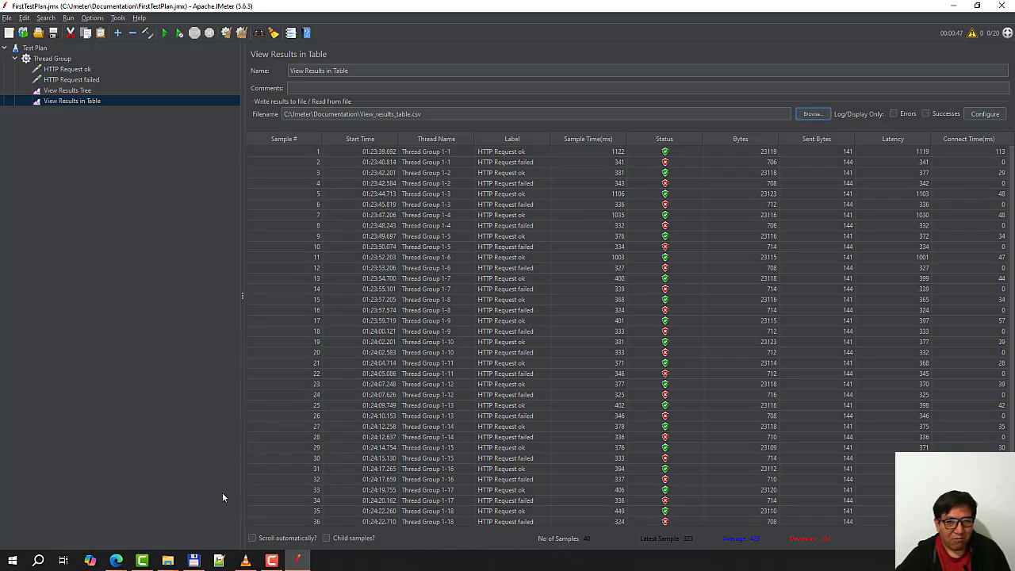
Switch to File Explorer's Documentation folder and open the View_results_table CSV file in Excel
left_click(167, 561)
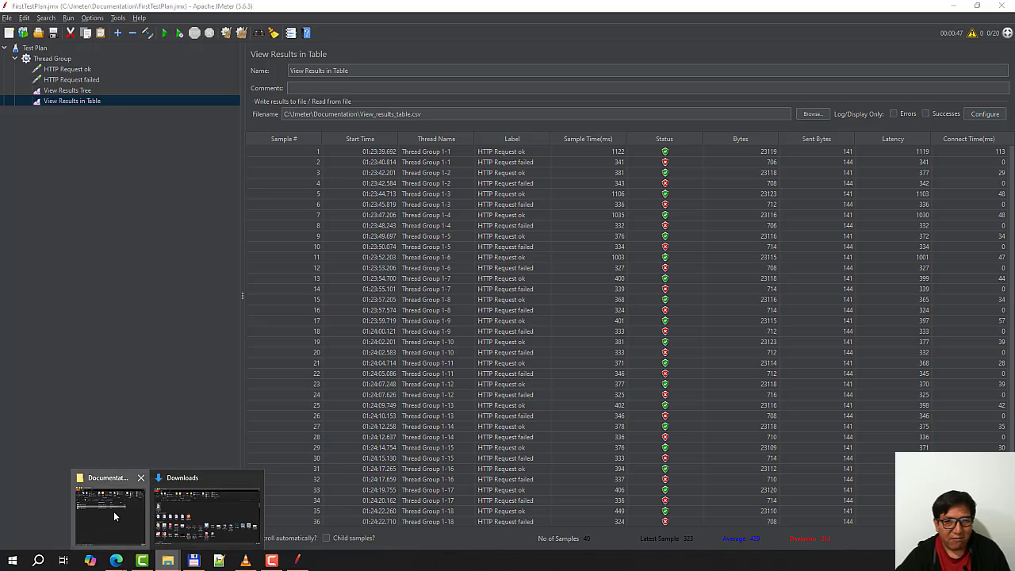
left_click(113, 515)
left_click(441, 305)
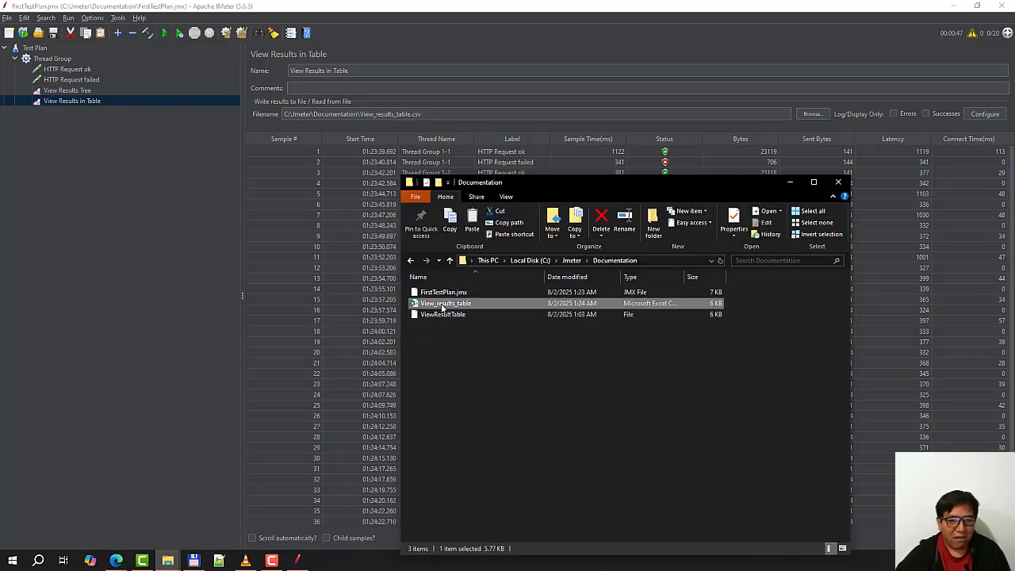
left_click(441, 307)
left_click(436, 327)
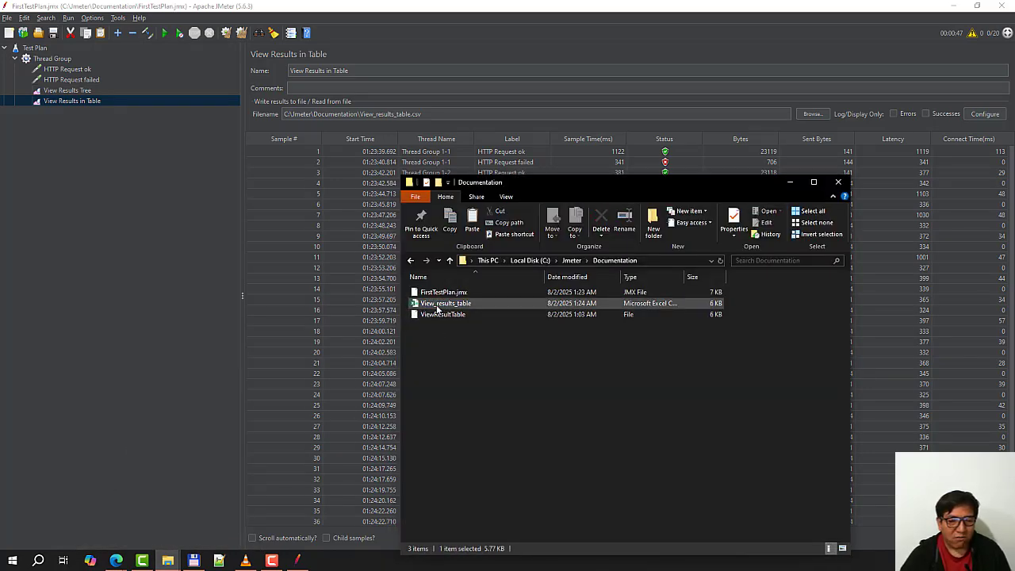
left_click(103, 325)
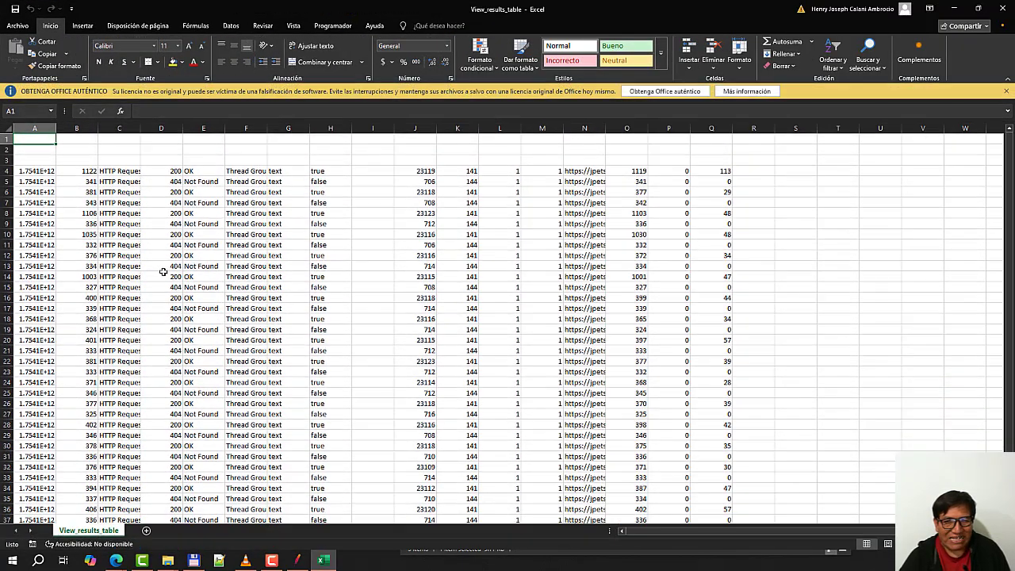
Widen column A slightly and examine the exported sample rows in the worksheet
left_click_drag(38, 172, 773, 504)
left_click_drag(57, 127, 60, 128)
left_click(192, 233)
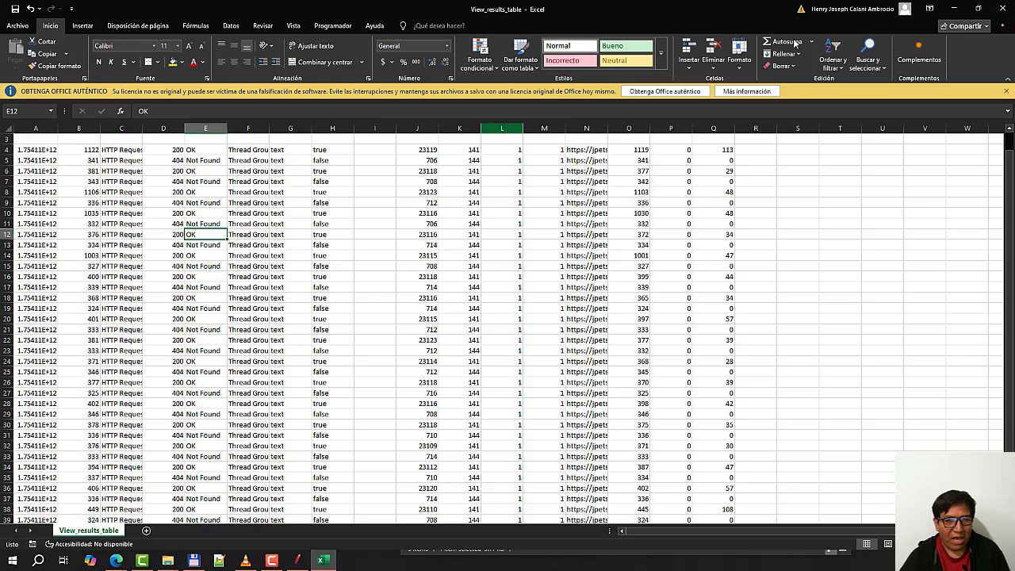
Minimize Excel and File Explorer to return to JMeter, and view the results tree and the results table again
left_click(952, 9)
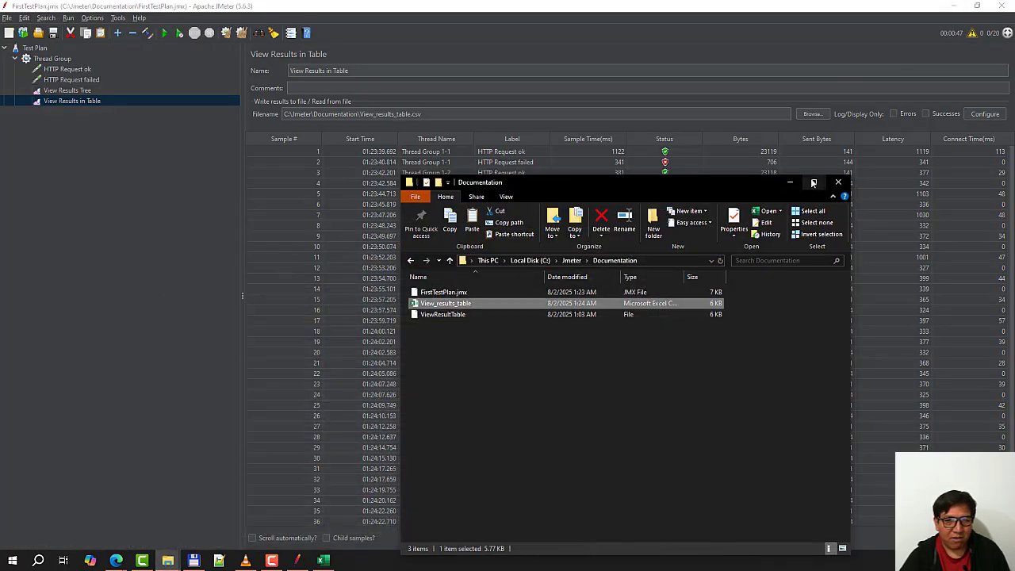
left_click(790, 182)
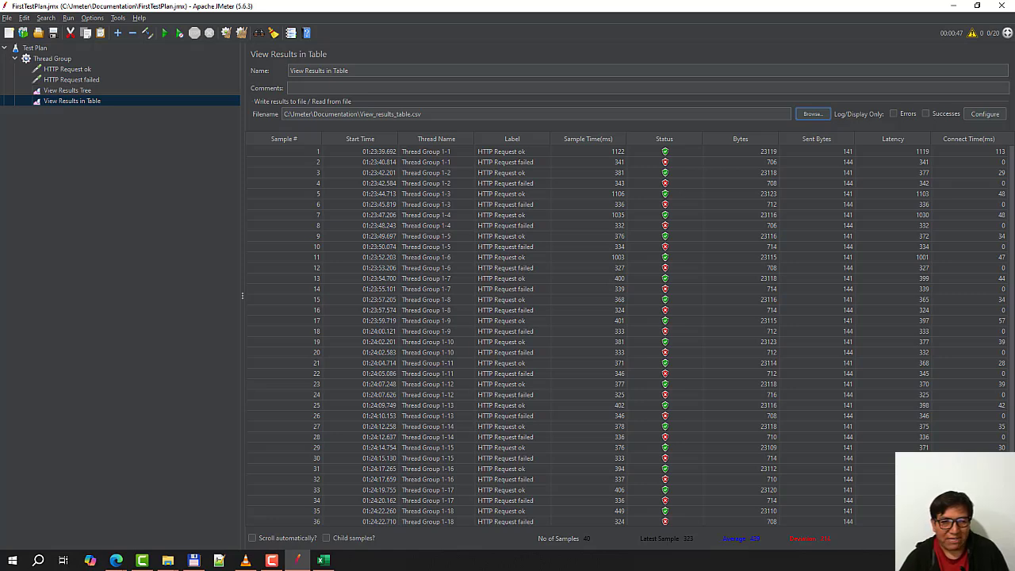
left_click(83, 91)
left_click(101, 100)
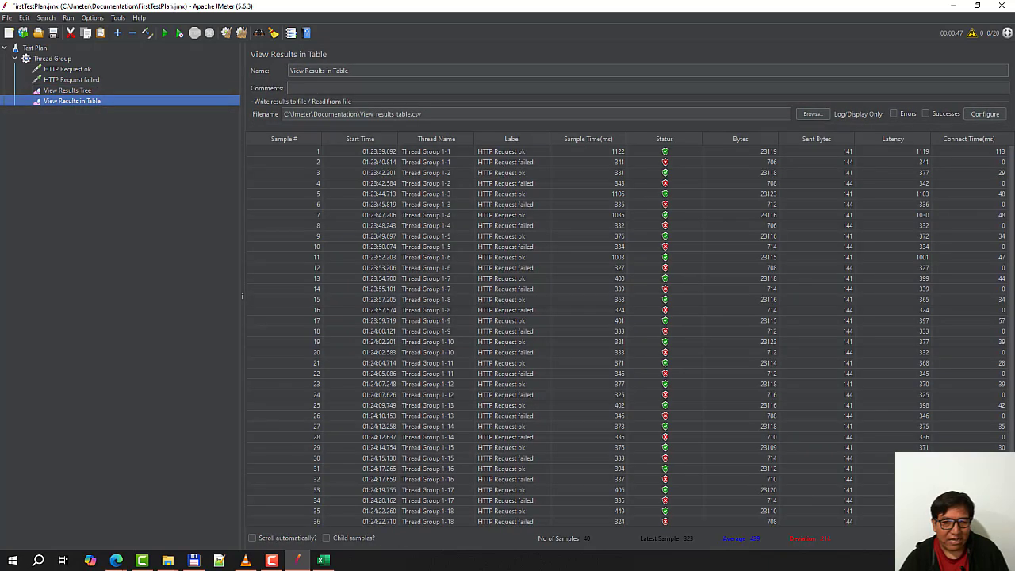